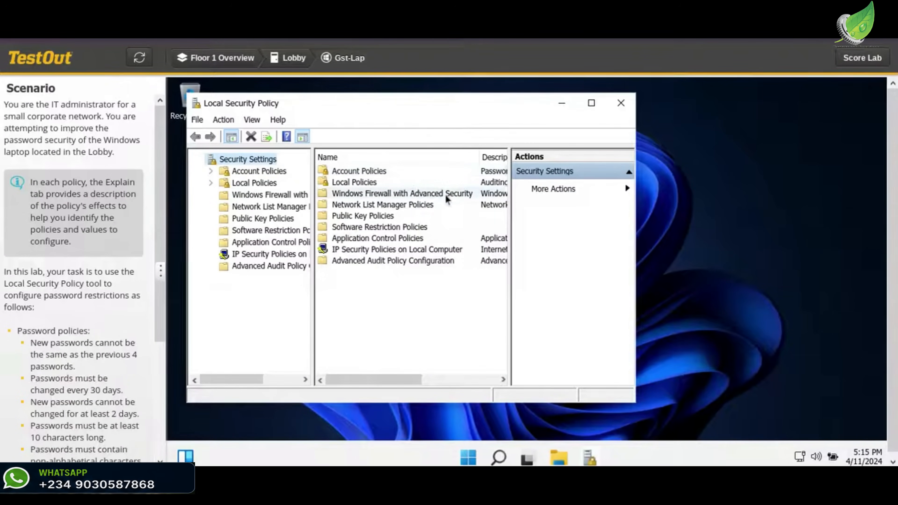
- Open the Password Policy settings under Account Policies and bring the full list of scenario requirements into view
left_click(361, 172)
double_click(361, 171)
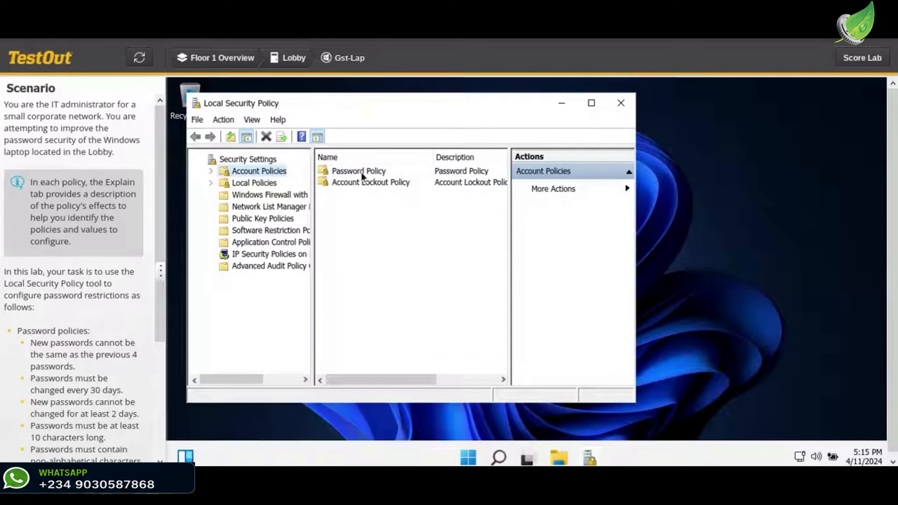
left_click(394, 172)
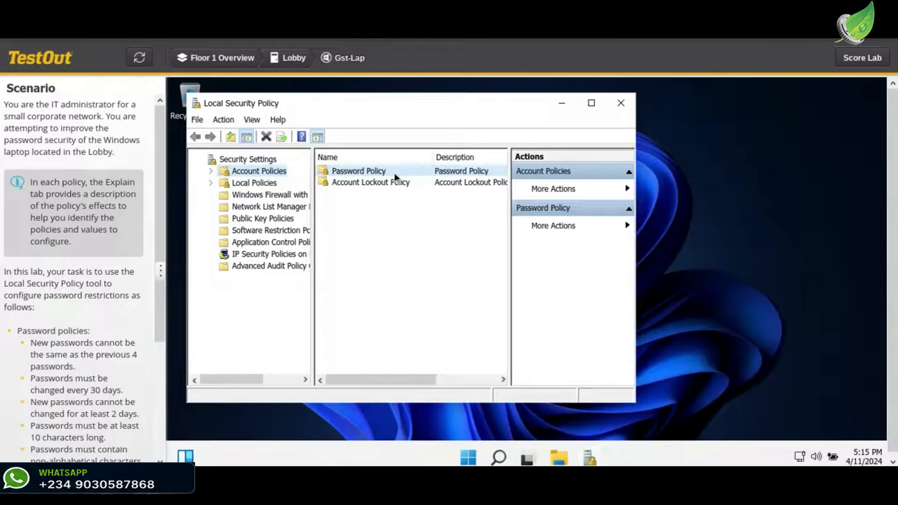
double_click(394, 172)
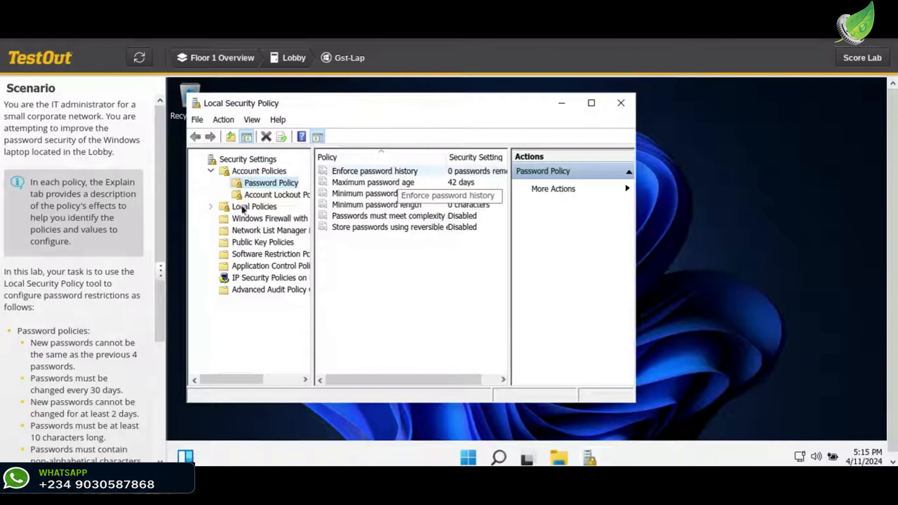
scroll(130, 249, "down", 5)
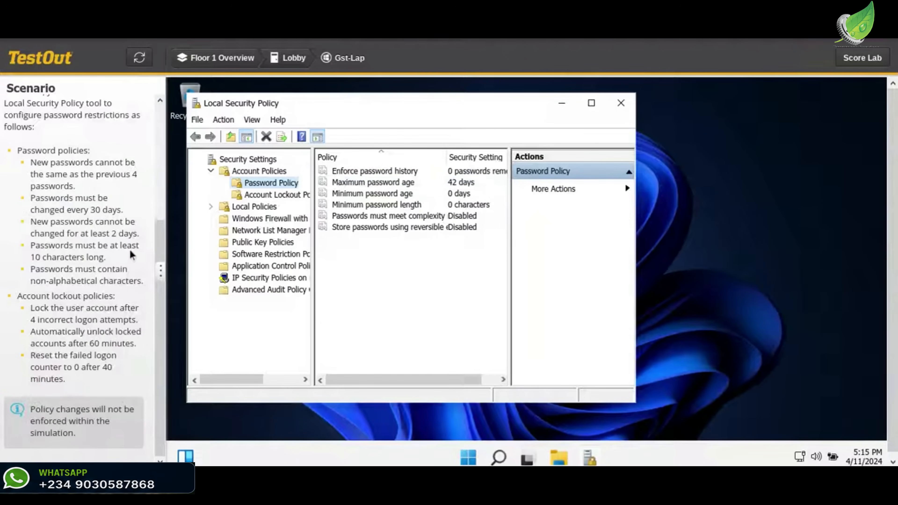
- Set the Enforce password history policy to 4 passwords remembered and apply it
double_click(397, 172)
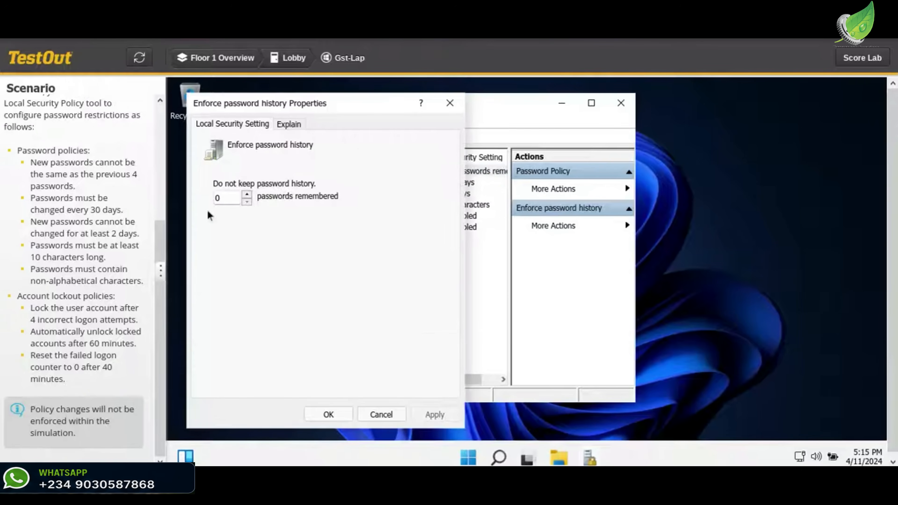
double_click(217, 199)
type("4")
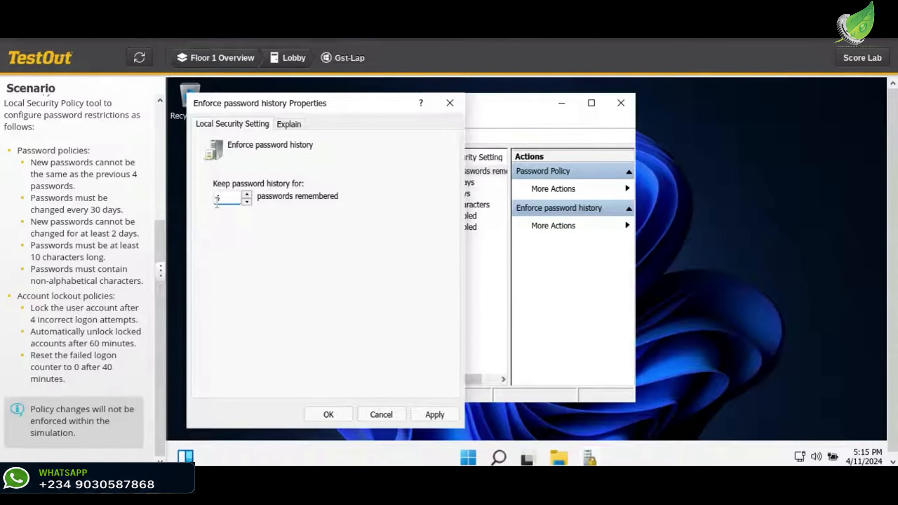
left_click(432, 416)
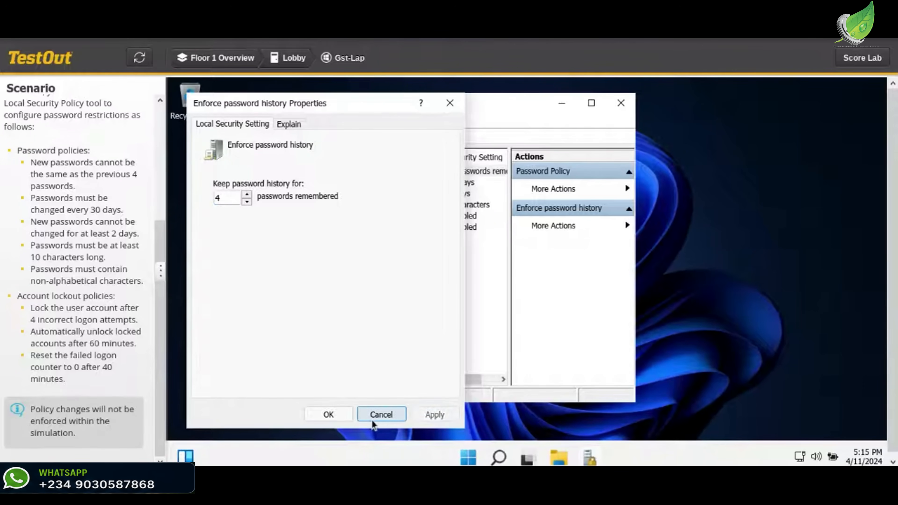
left_click(346, 416)
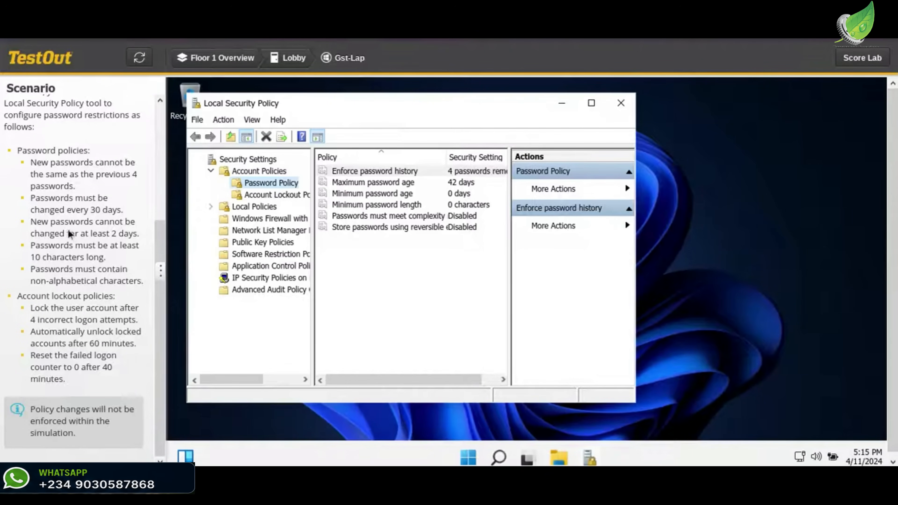
- Set the Maximum password age policy so passwords expire in 30 days
double_click(449, 187)
double_click(232, 198)
type("30")
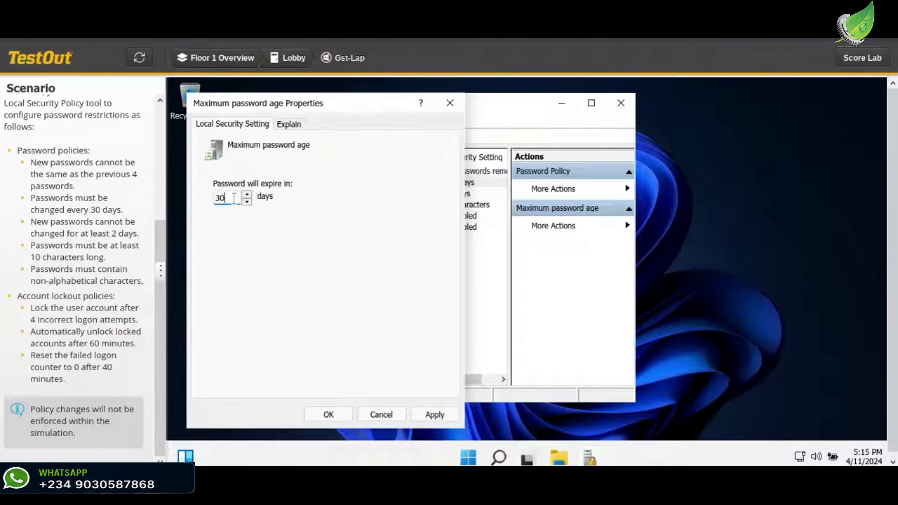
left_click(421, 416)
left_click(337, 417)
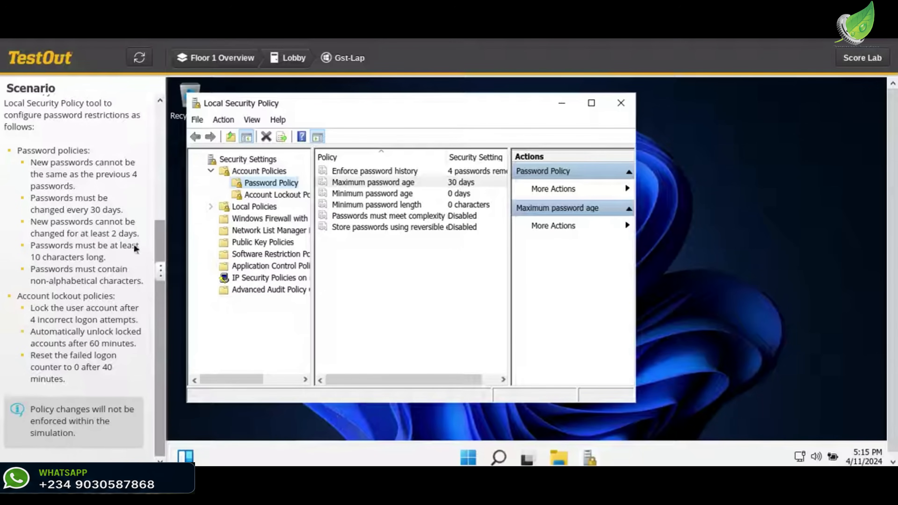
- Set the Minimum password age policy so passwords can be changed after 2 days
double_click(463, 200)
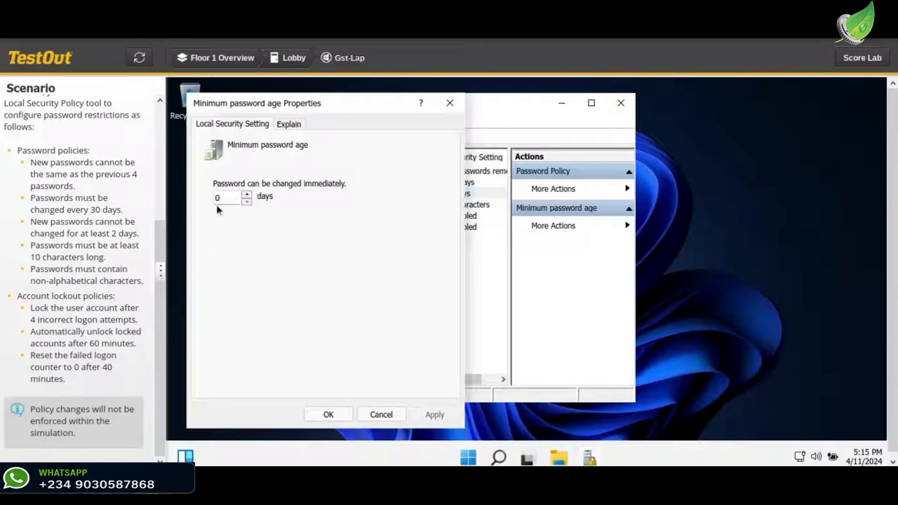
left_click(217, 202)
key("BackSpace")
type("2")
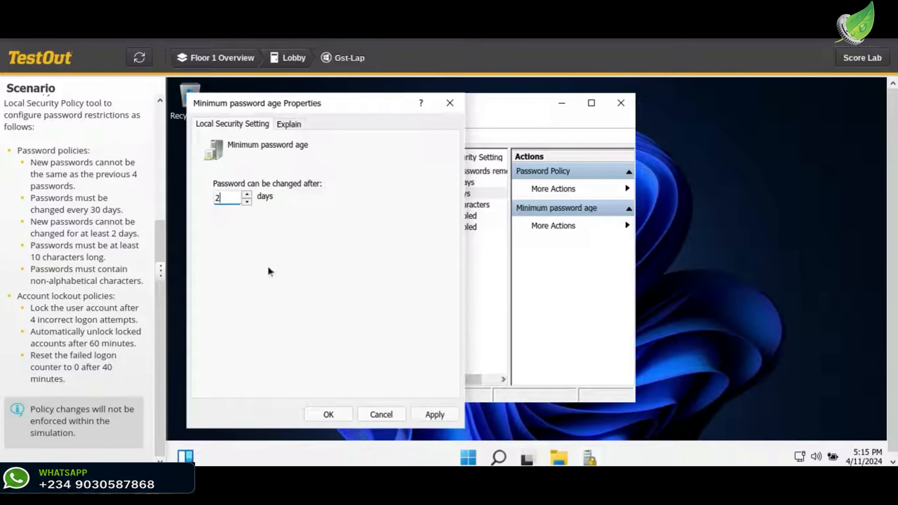
left_click(435, 414)
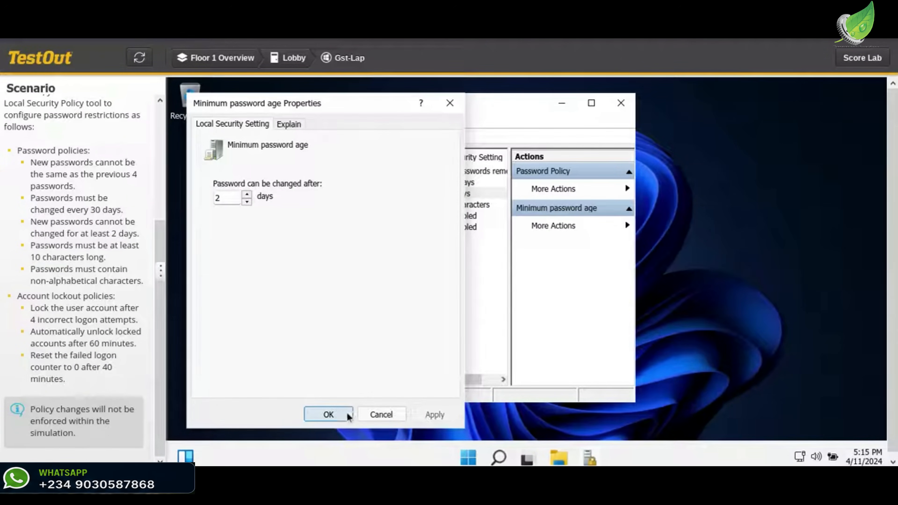
left_click(328, 415)
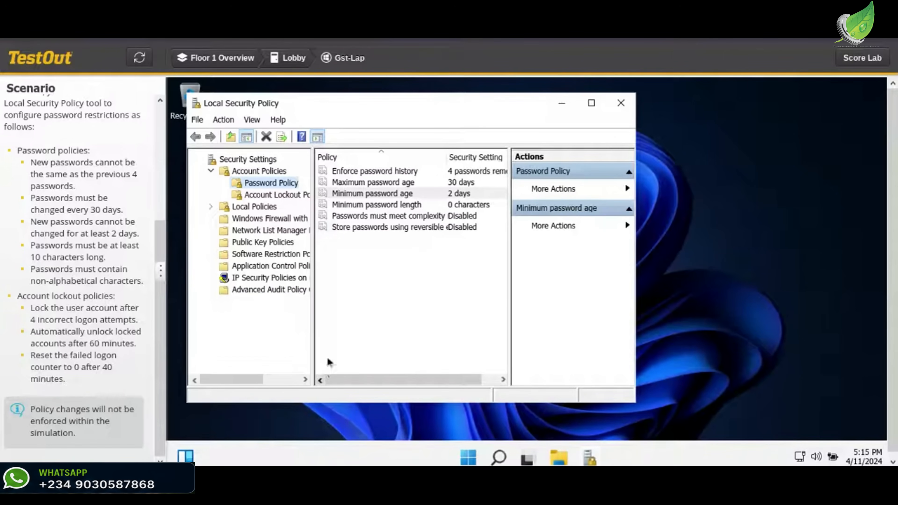
- Set the Minimum password length policy to 10 characters and apply it
double_click(425, 205)
double_click(227, 197)
type("10")
left_click(432, 415)
left_click(327, 415)
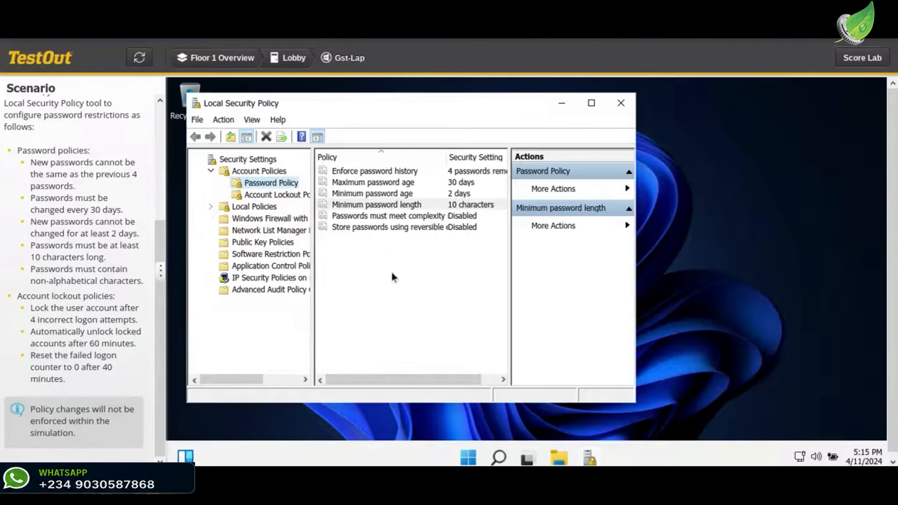
- Enable the Passwords must meet complexity requirements policy, checking its explanation of non-alphabetic characters before applying
double_click(395, 216)
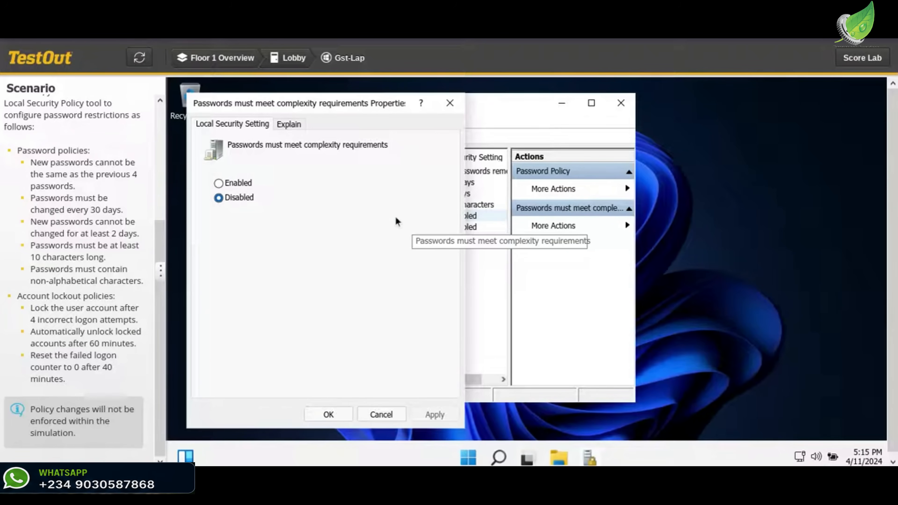
left_click(252, 184)
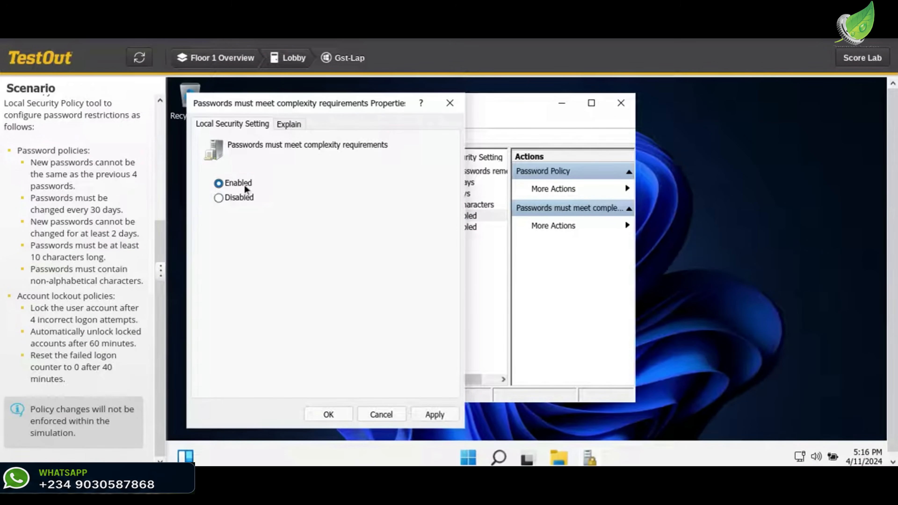
left_click(294, 134)
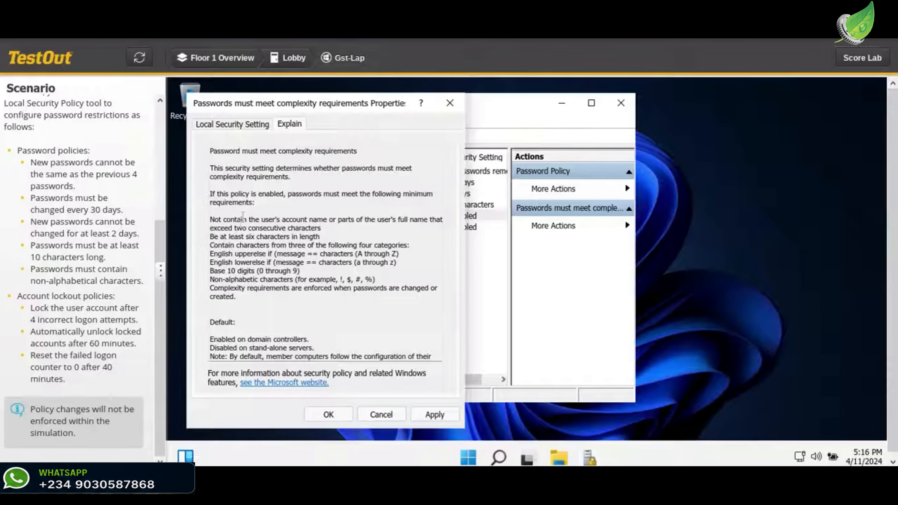
left_click_drag(211, 280, 394, 279)
left_click(393, 278)
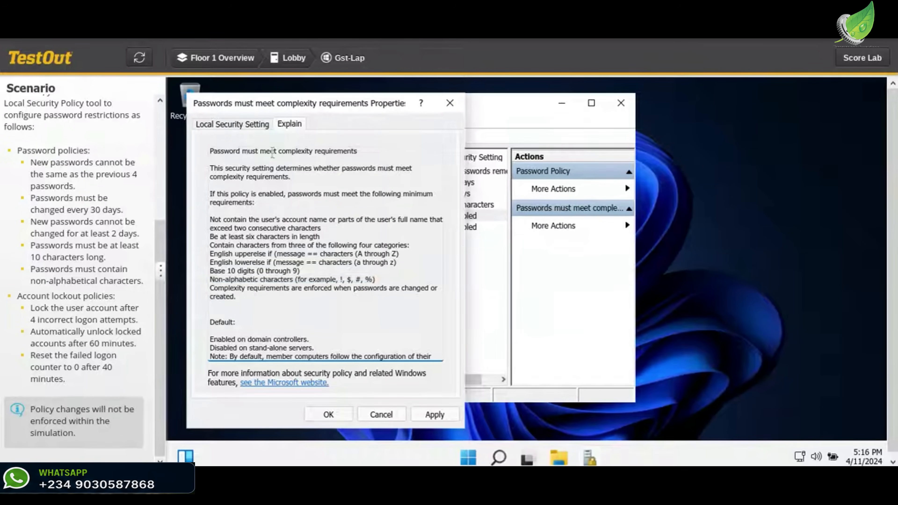
left_click(248, 128)
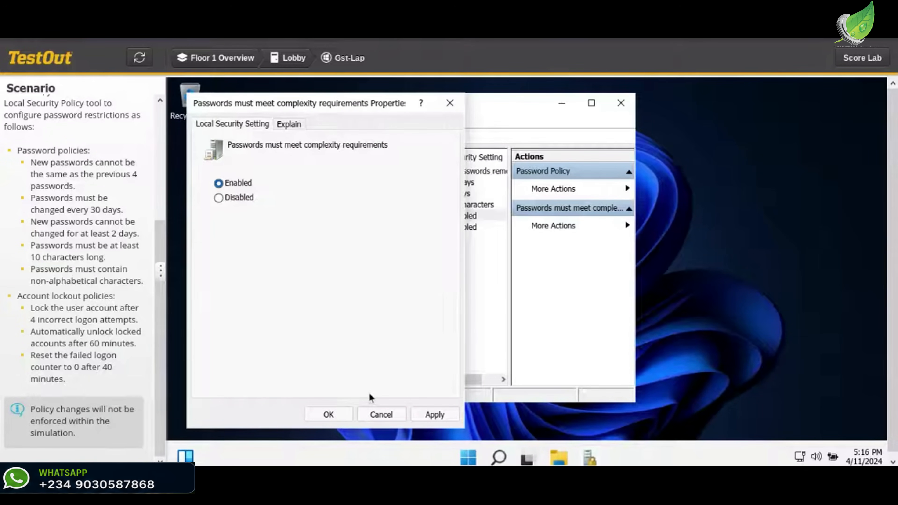
left_click(420, 419)
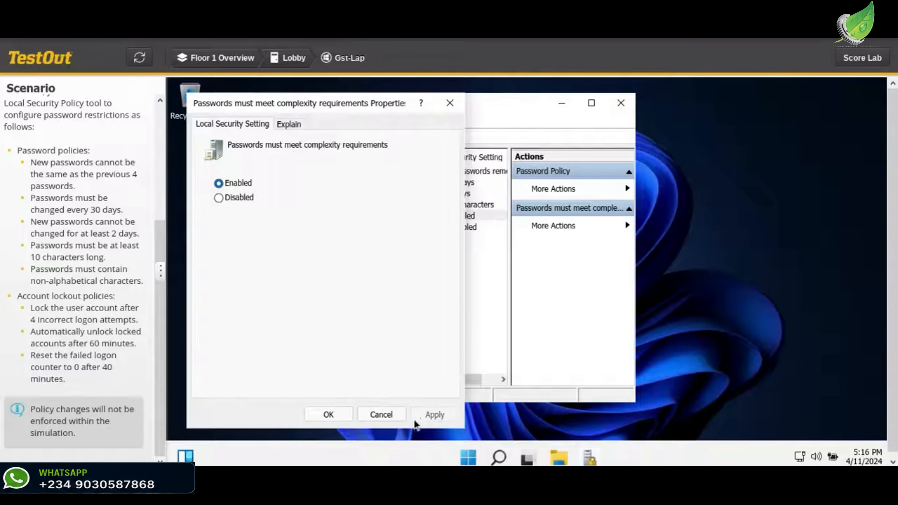
left_click(333, 414)
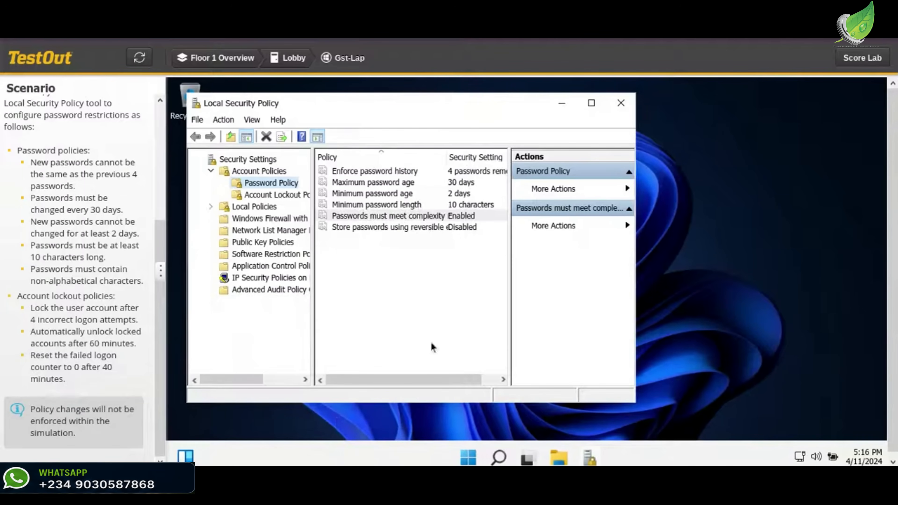
- Open the Account Lockout Policy settings under Account Policies
left_click(274, 196)
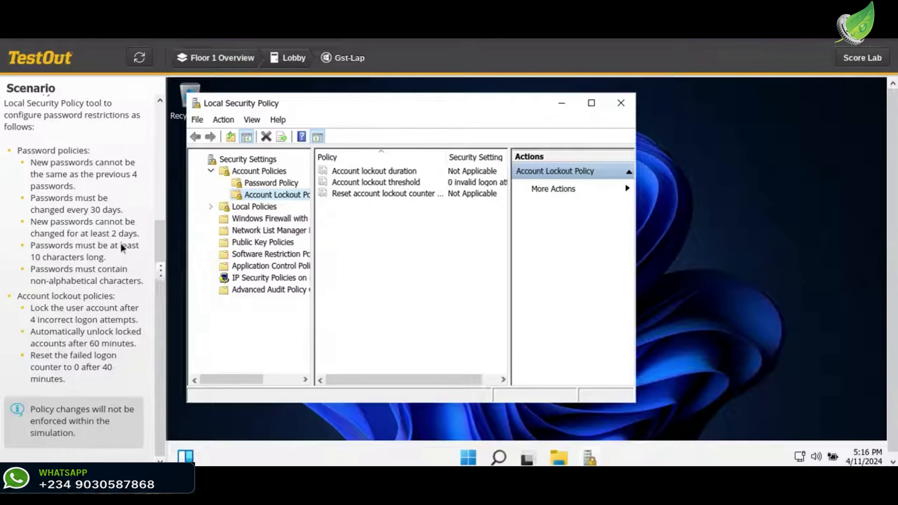
double_click(410, 173)
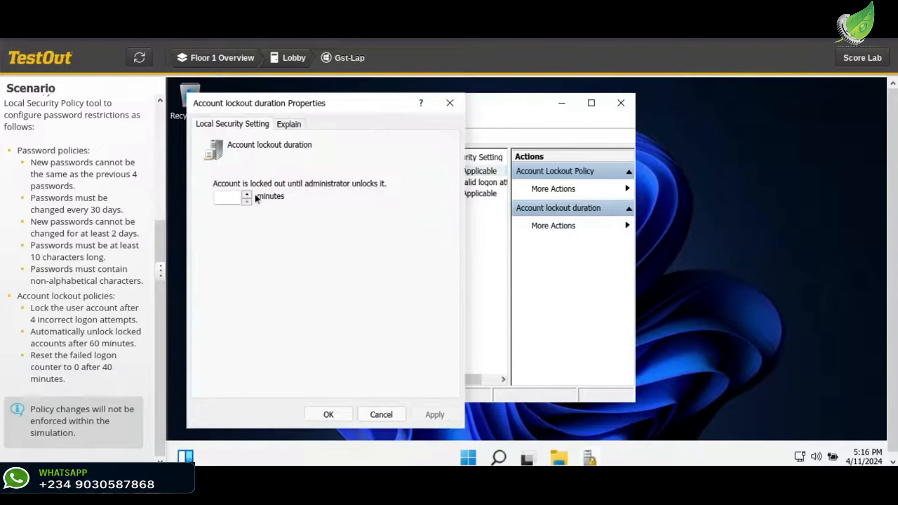
left_click(236, 196)
type("60")
left_click(448, 415)
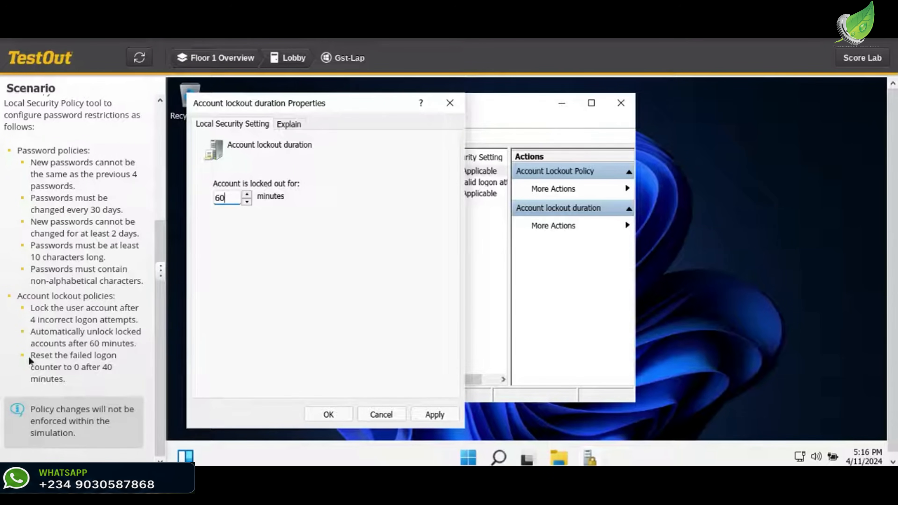
left_click(289, 124)
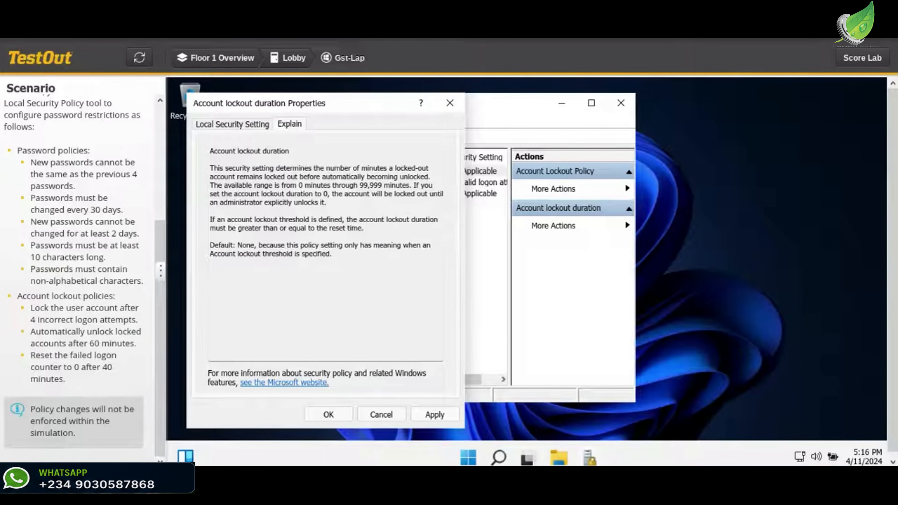
left_click(366, 417)
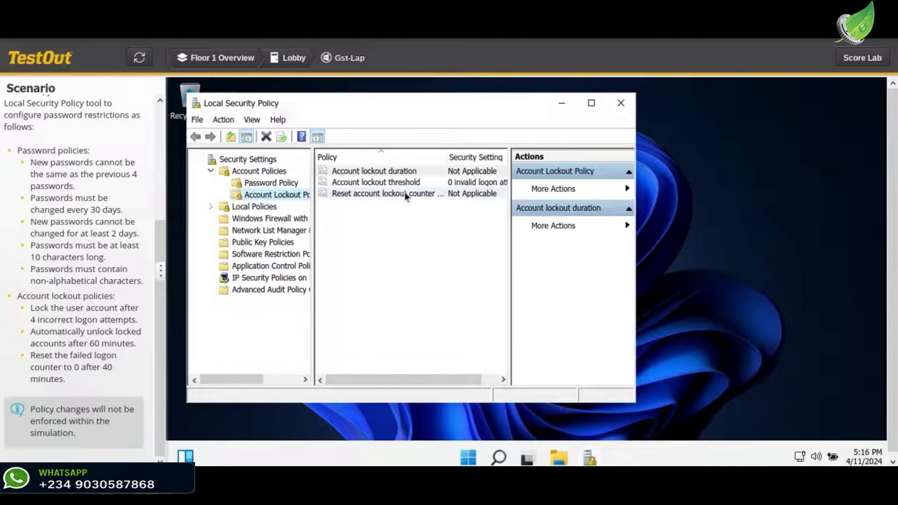
- Set the Account lockout threshold to 4 invalid logon attempts, accepting the suggested 30 minutes for lockout duration and counter reset
left_click(416, 181)
double_click(416, 182)
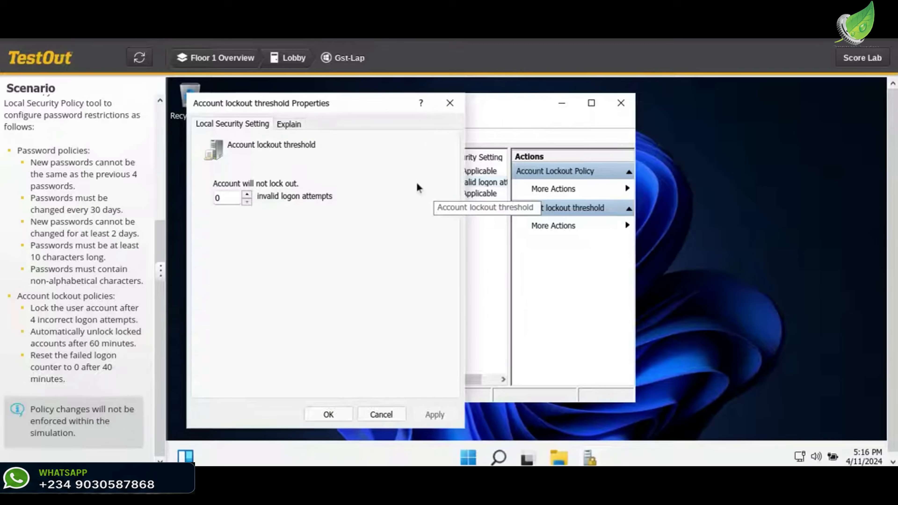
left_click(226, 198)
key("BackSpace")
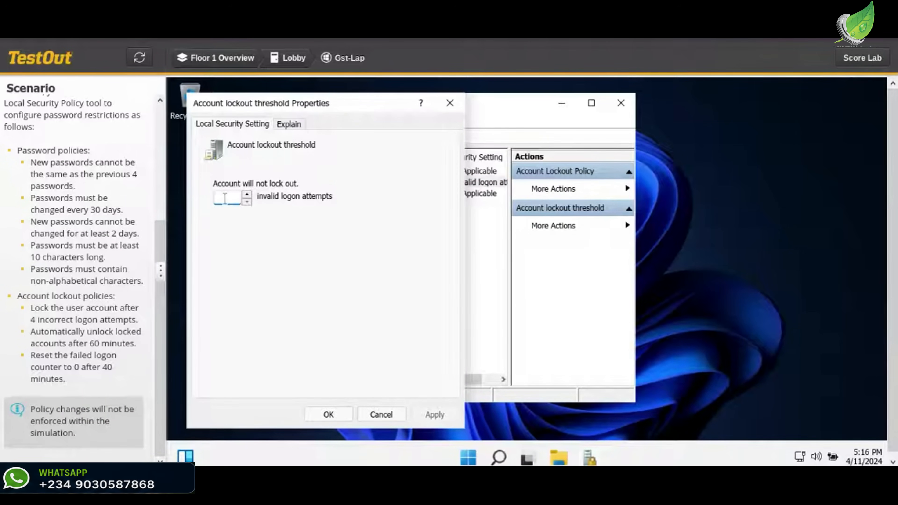
type("4")
left_click(427, 423)
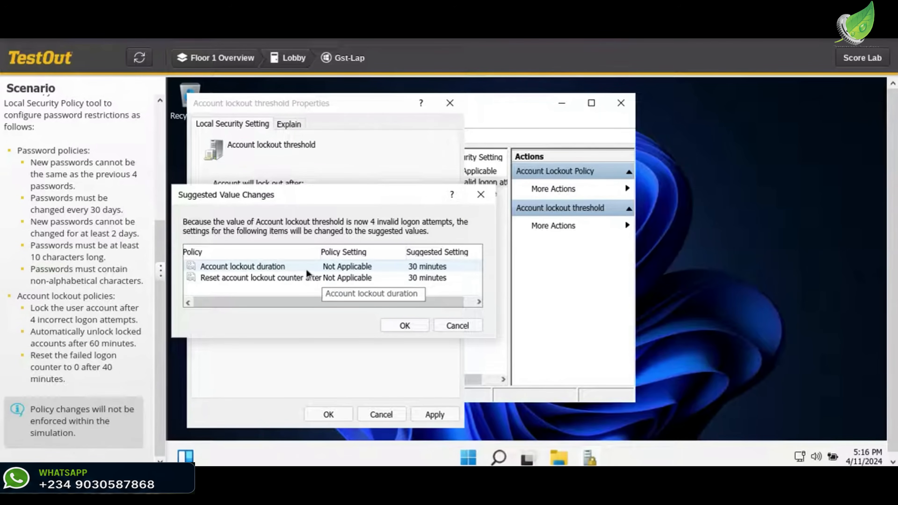
left_click(378, 265)
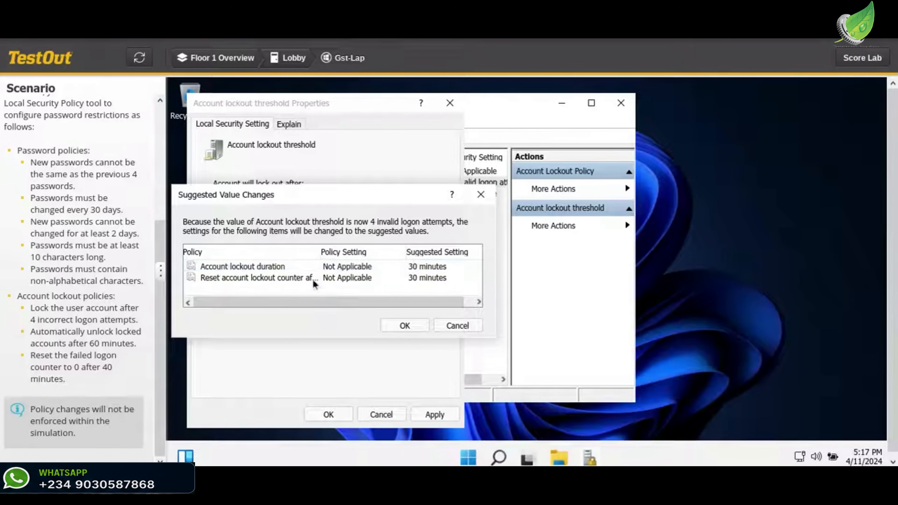
left_click(405, 326)
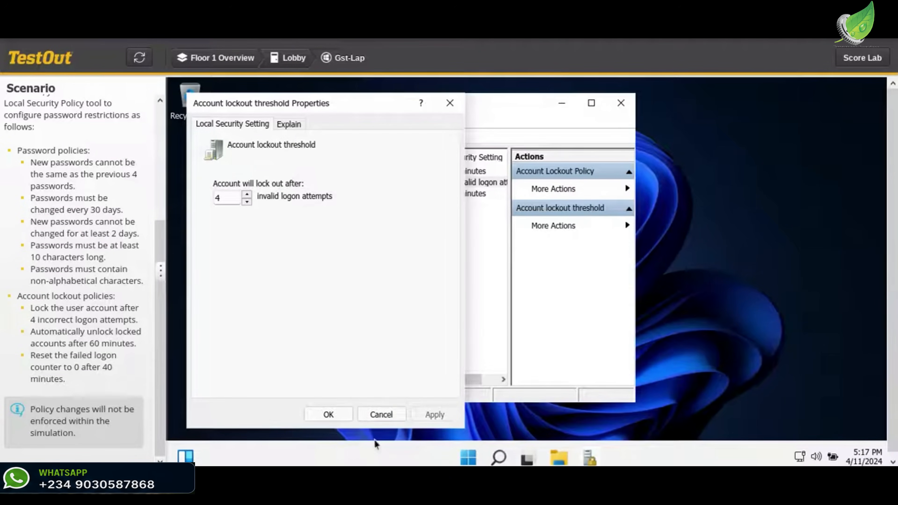
left_click(329, 414)
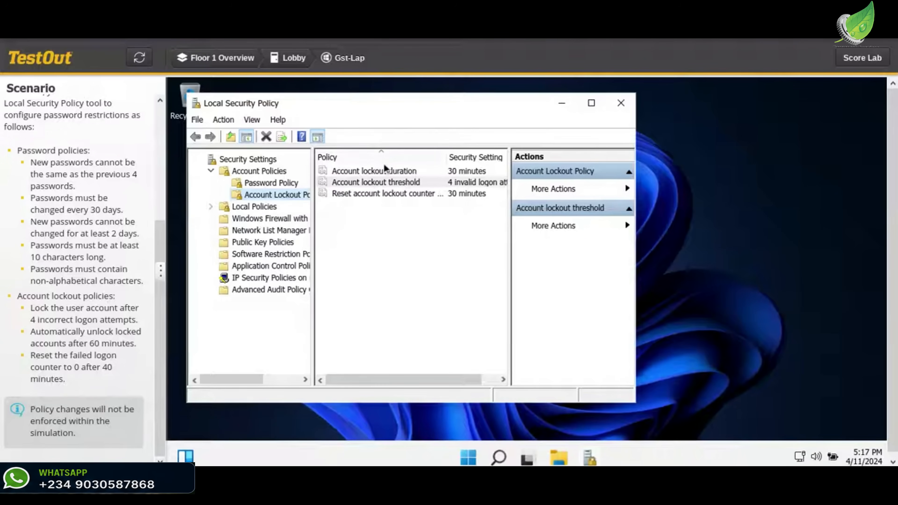
- Set the Account lockout duration policy to 60 minutes and apply it
double_click(379, 172)
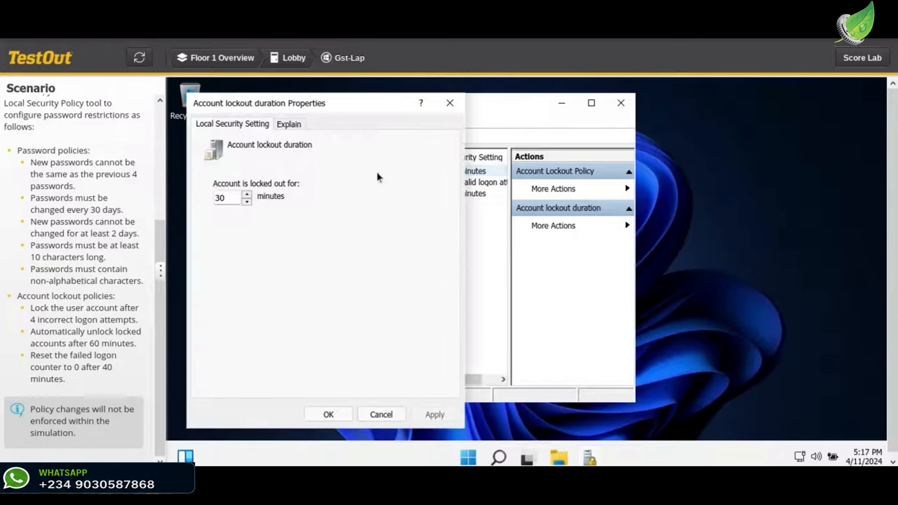
double_click(231, 198)
key("BackSpace")
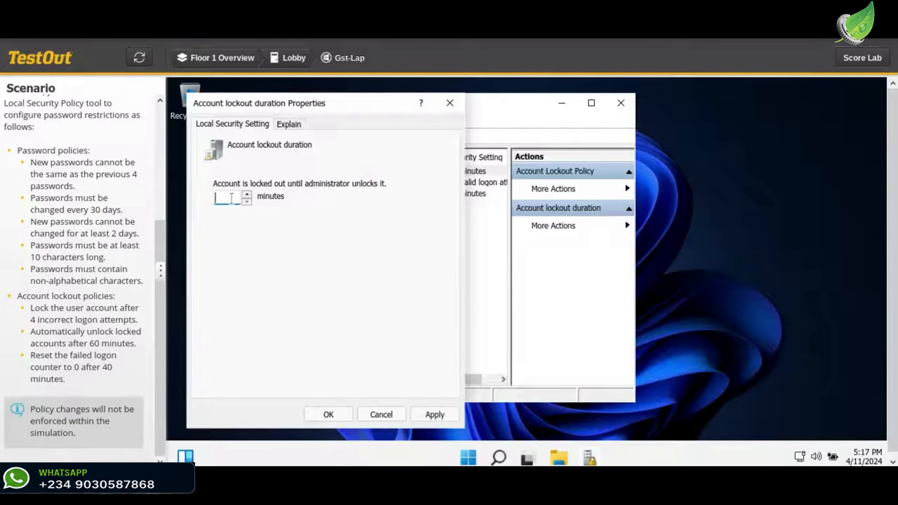
type("60")
left_click(416, 419)
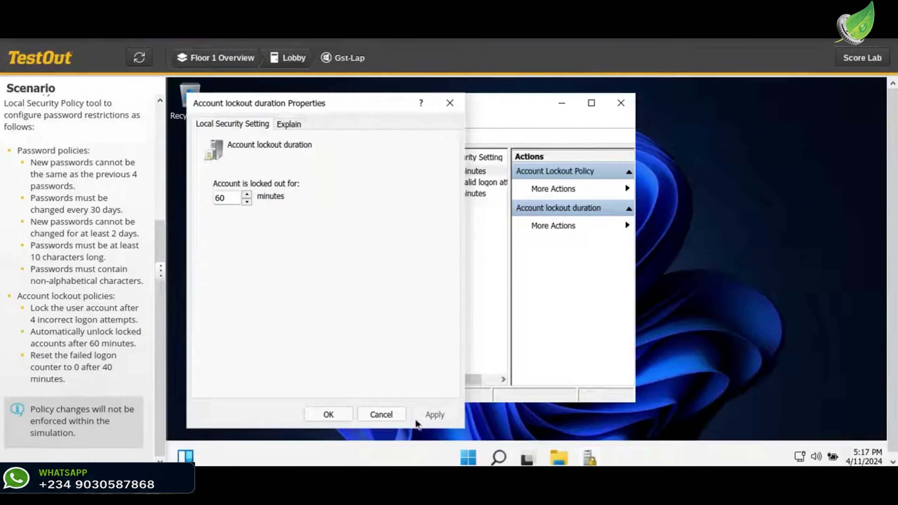
left_click(342, 414)
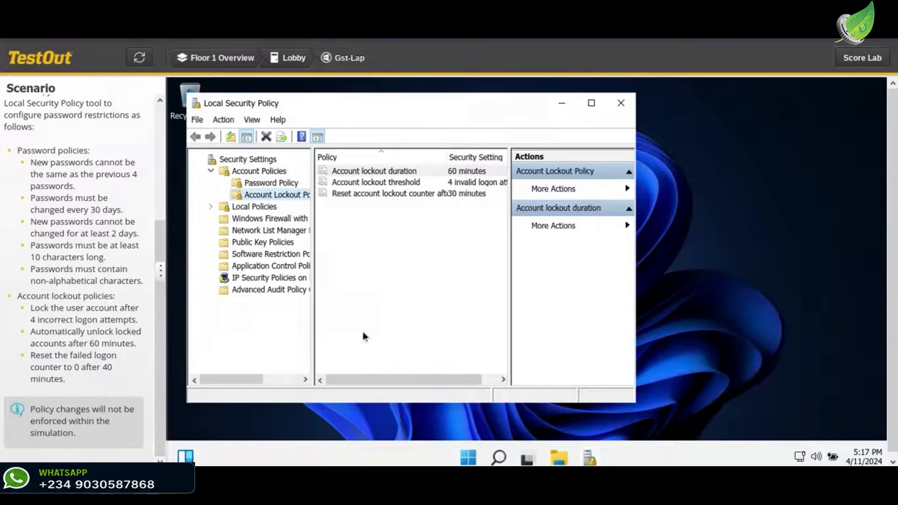
- Set the Reset account lockout counter after policy to 40 minutes and apply it
left_click(418, 194)
double_click(418, 194)
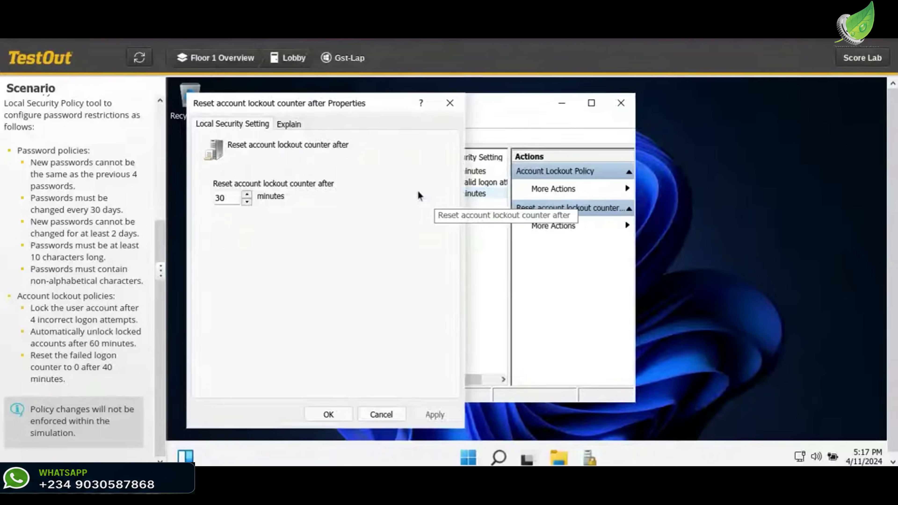
key("BackSpace")
key("BackSpace")
type("40")
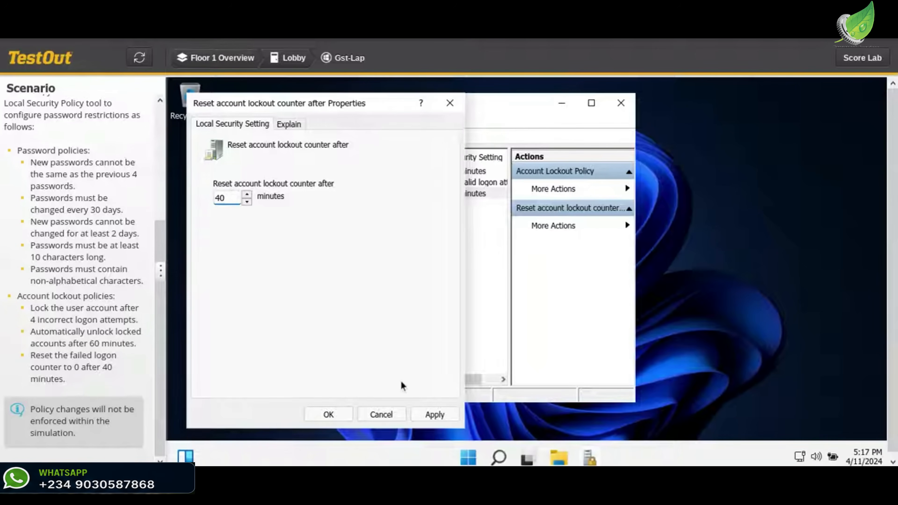
left_click(432, 415)
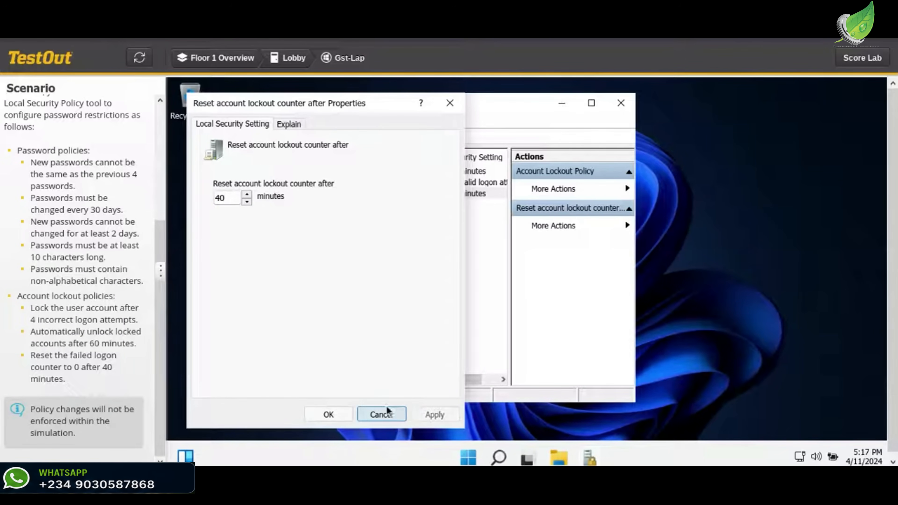
left_click(346, 415)
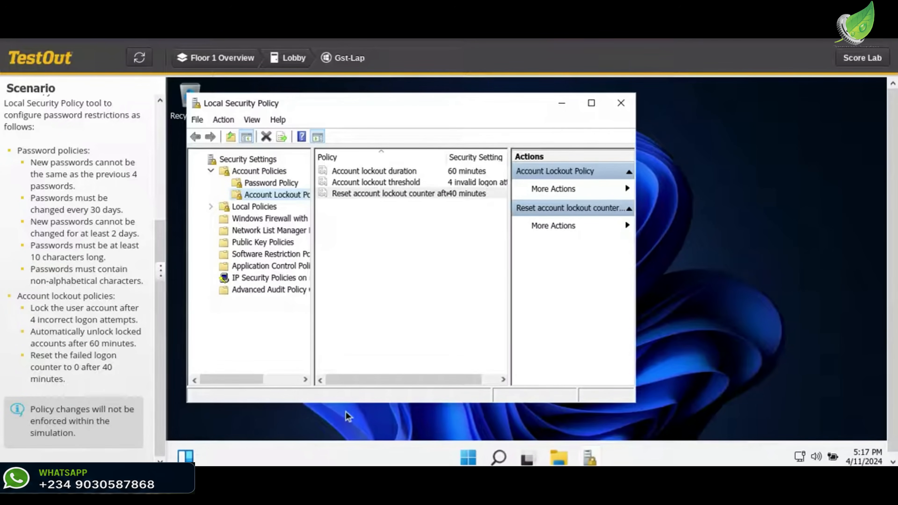
- Submit the finished lab for scoring and confirm the submission to get the lab report
left_click(838, 58)
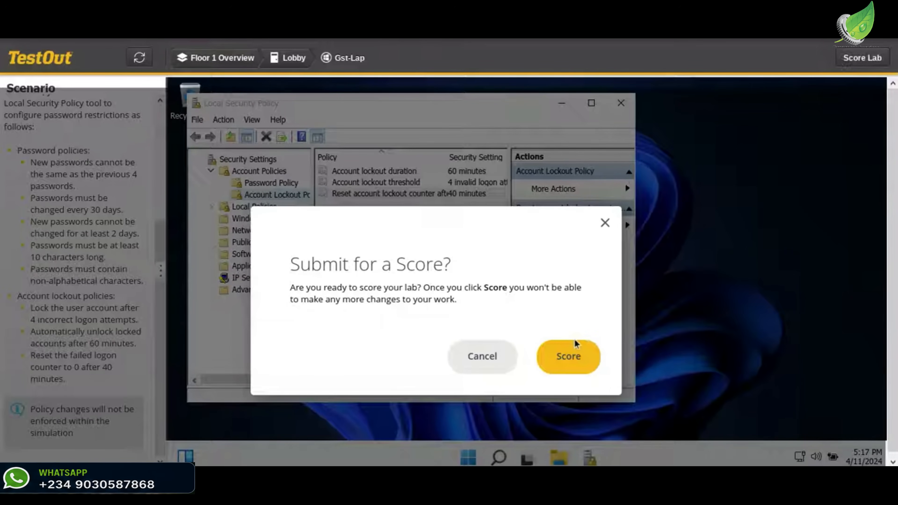
left_click(568, 353)
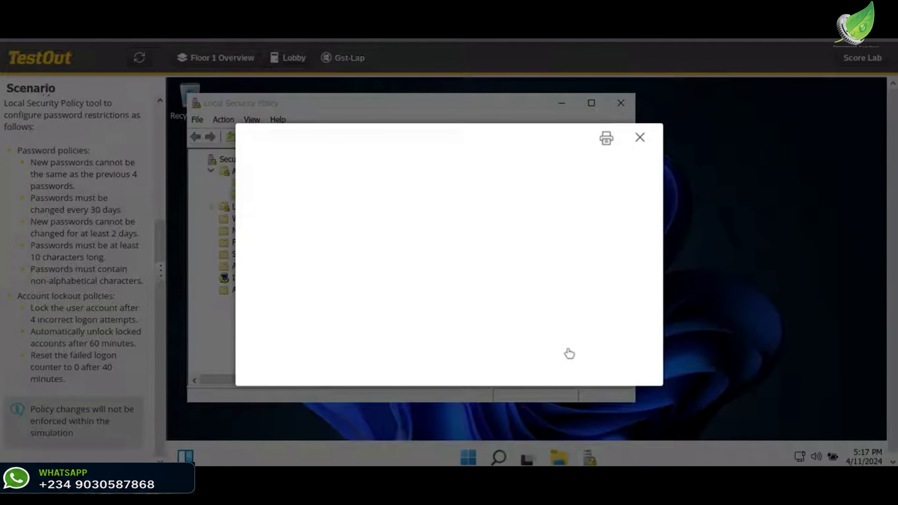
mouse_move(675, 465)
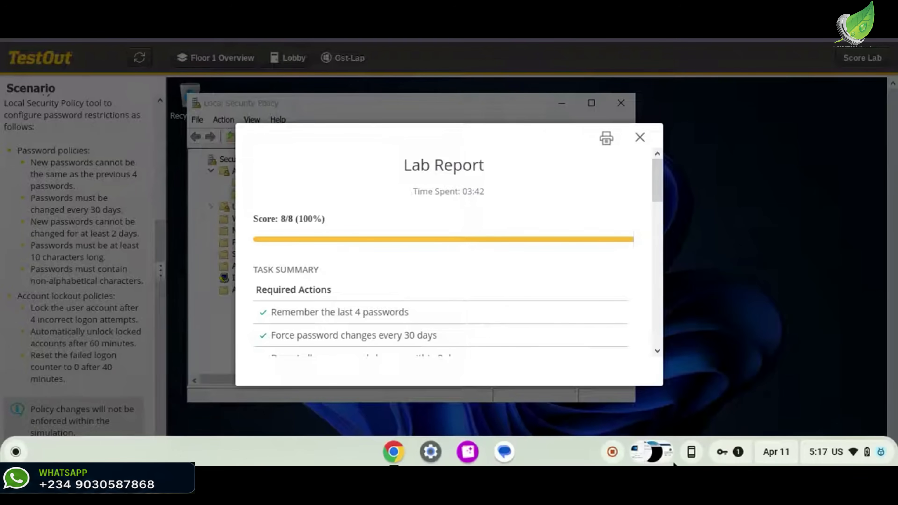